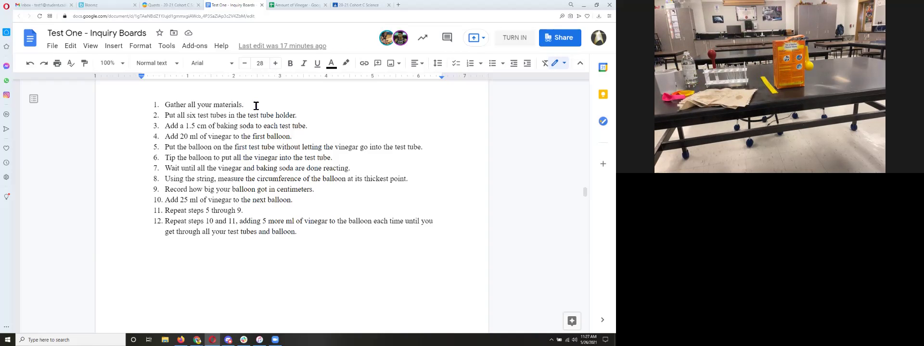
- Open the Amount of Vinegar spreadsheet and enter 13.5 as the Trial 1 circumference for 20 ml of vinegar
left_click(296, 6)
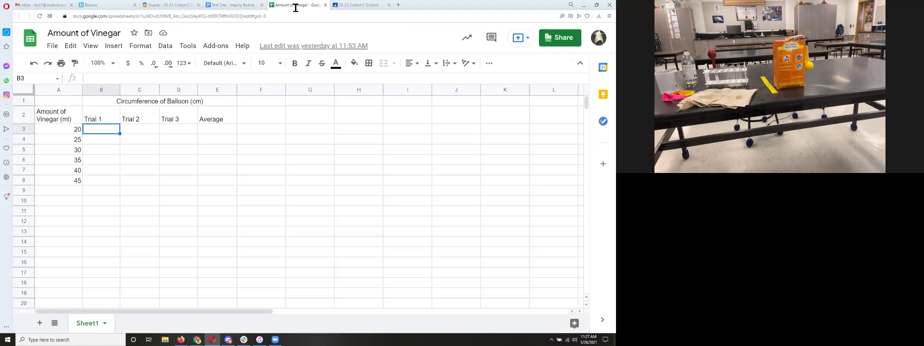
type("132")
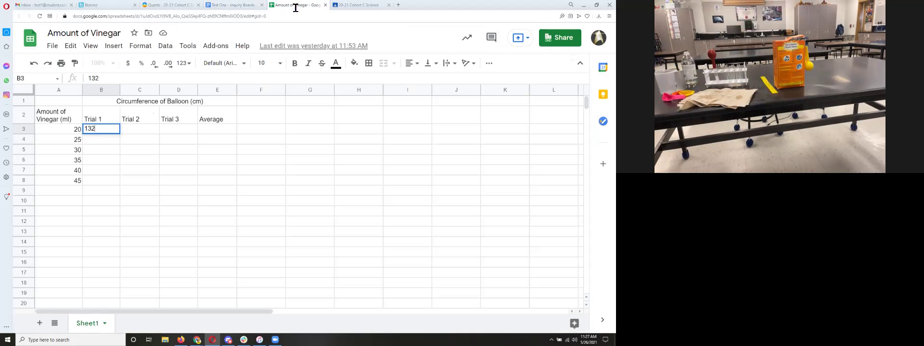
key("BackSpace")
type(".5")
key("Return")
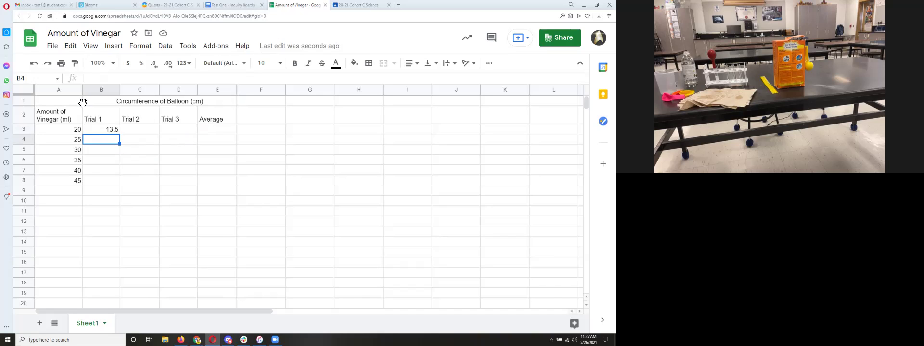
- Examine the vinegar amount rows and the trial columns of the balloon circumference table
left_click(65, 140)
key("Down")
key("Down")
key("Down")
key("Down")
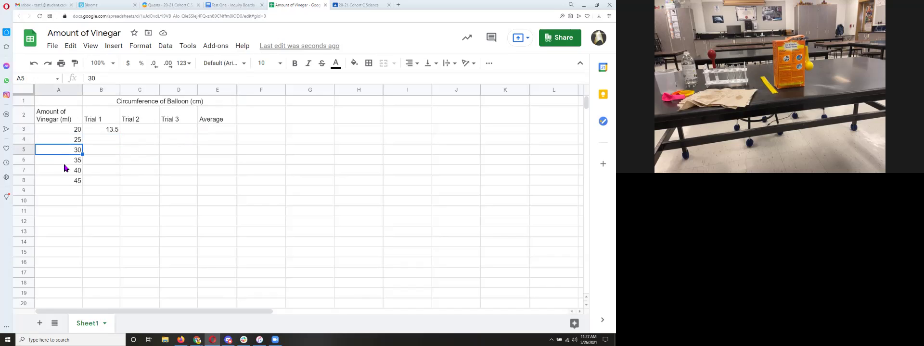
left_click(104, 129)
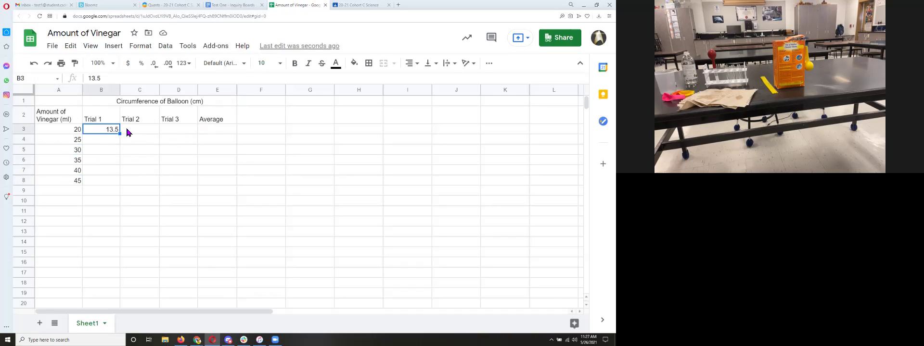
left_click(172, 129)
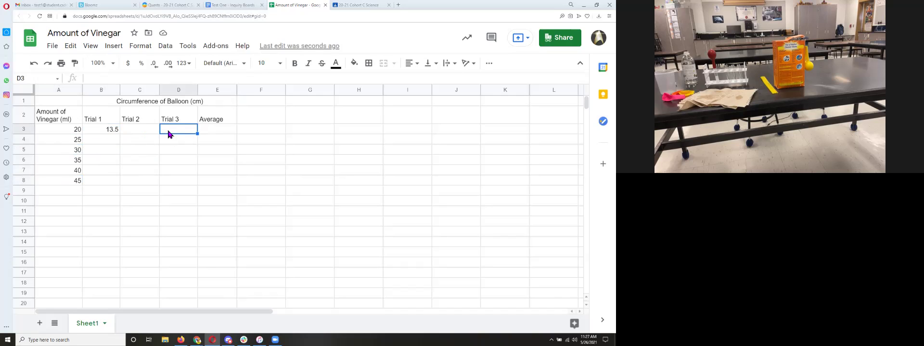
left_click(103, 141)
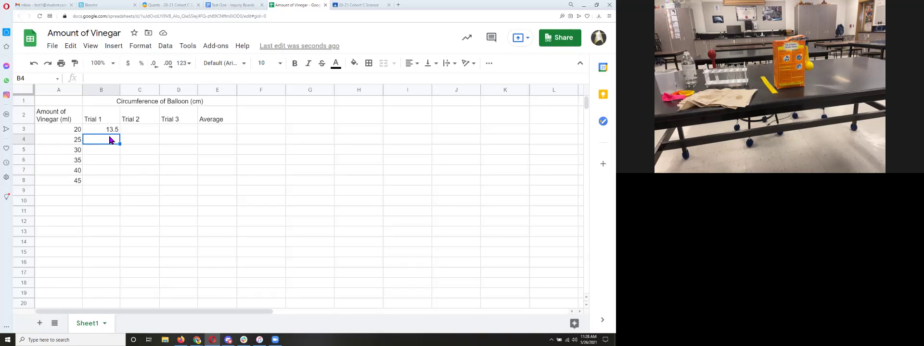
left_click(136, 134)
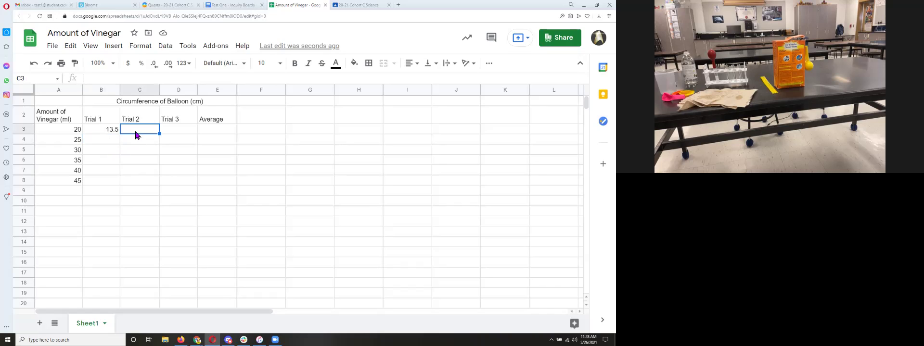
- Enter 28.5 as the Trial 2 circumference for 20 ml of vinegar
left_click(99, 134)
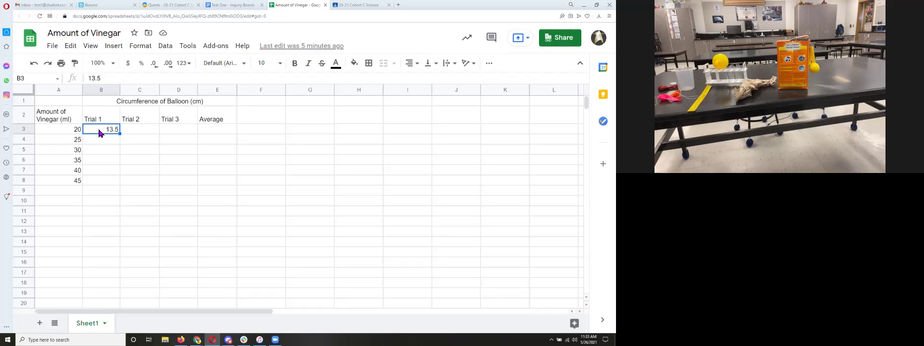
key("Tab")
type("28.5")
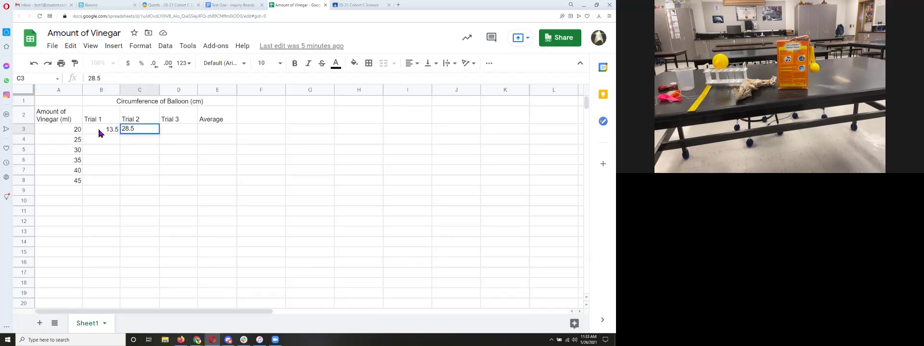
key("Tab")
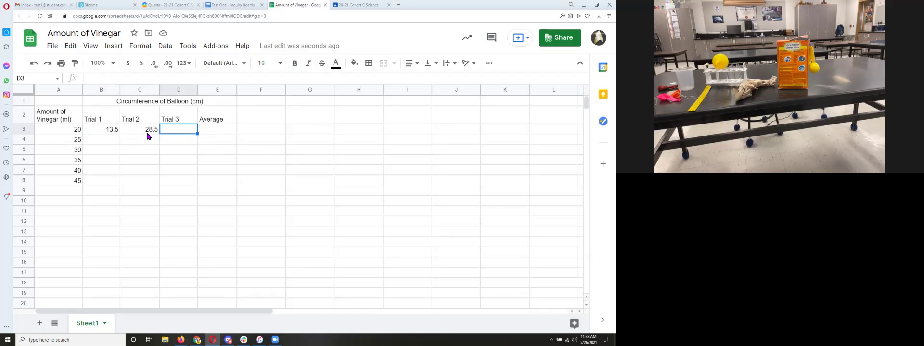
- Apply strikethrough formatting to the Trial 1 value for 20 ml of vinegar
left_click(99, 132)
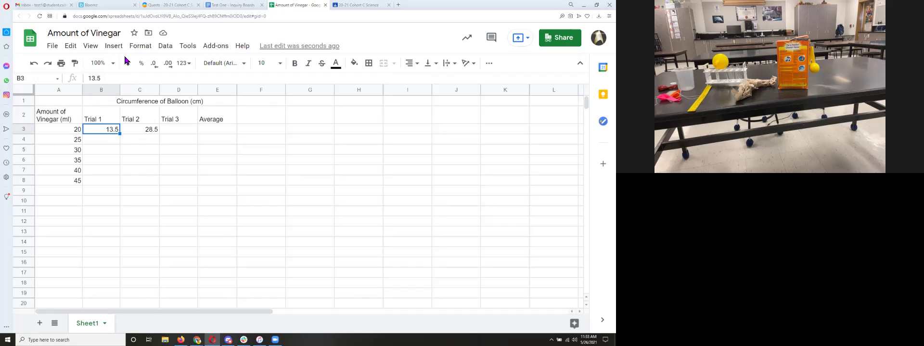
left_click(143, 47)
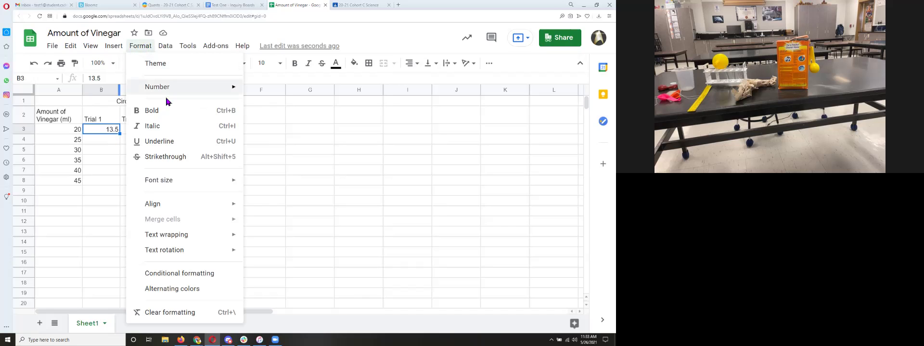
left_click(166, 156)
- Enter 29 as the Trial 1 circumference for 25 ml of vinegar
left_click(103, 140)
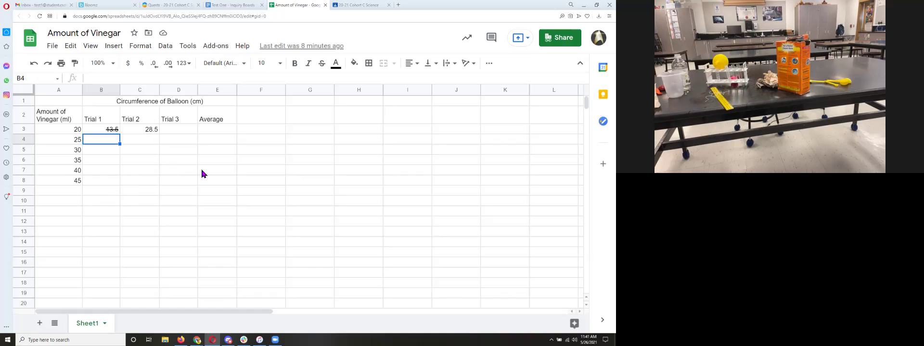
type("29")
key("Return")
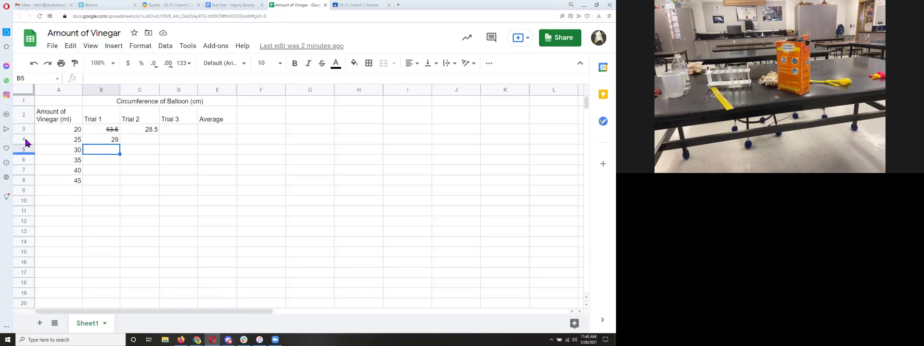
- Switch to the Test One - Inquiry Boards document and lower the computer's headphone volume to 0
left_click(208, 5)
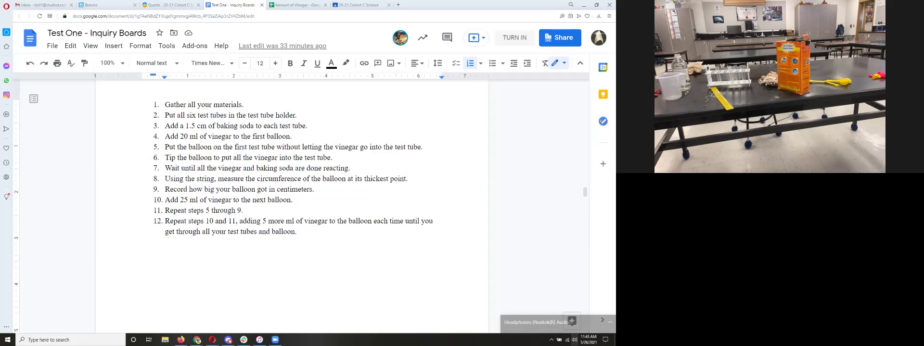
left_click(573, 339)
scroll(574, 339, "down", 20)
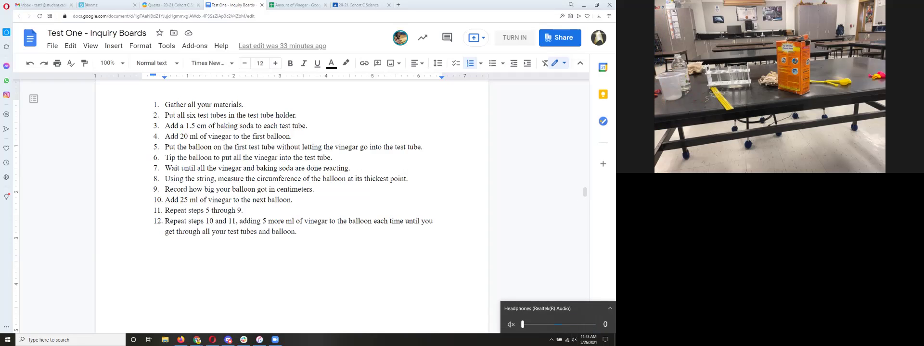
key("Escape")
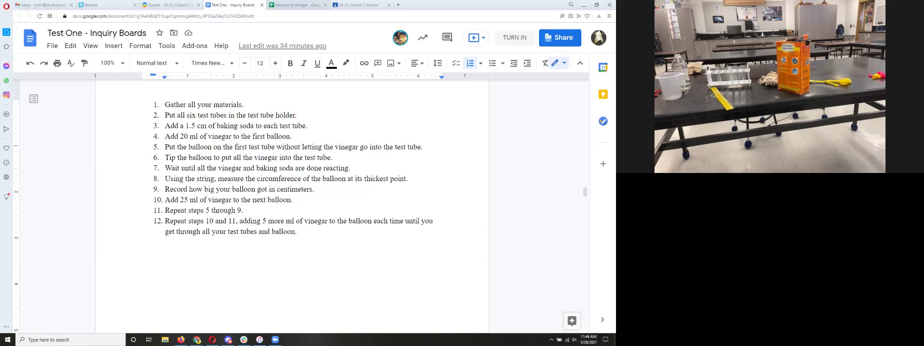
- Hide the floating meeting controls of the active Zoom screen share
mouse_move(327, 169)
left_click(197, 11)
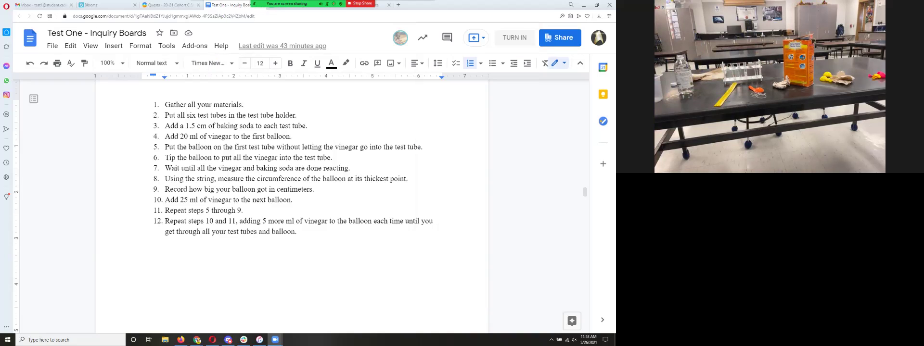
left_click(426, 9)
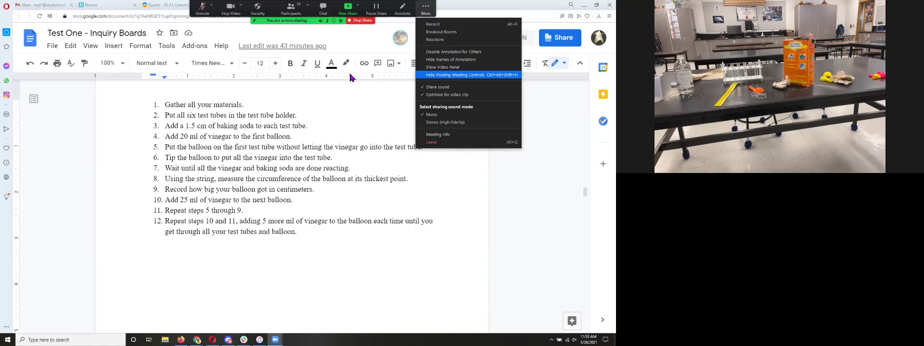
- Return to the Amount of Vinegar spreadsheet and enter 32 as the Trial 1 circumference for 30 ml of vinegar
left_click(296, 5)
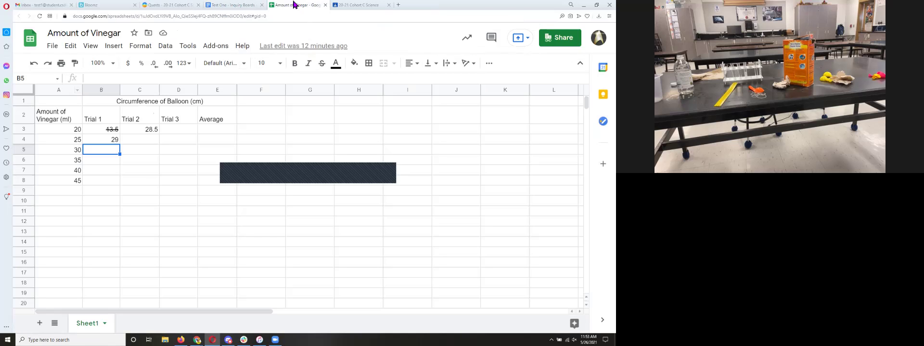
type("32")
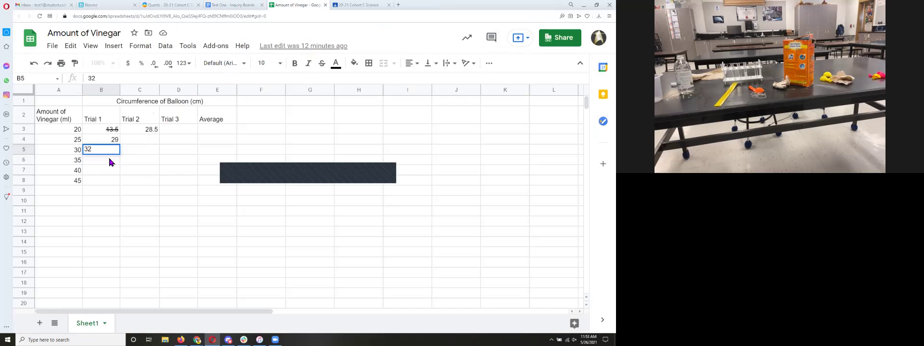
left_click(104, 160)
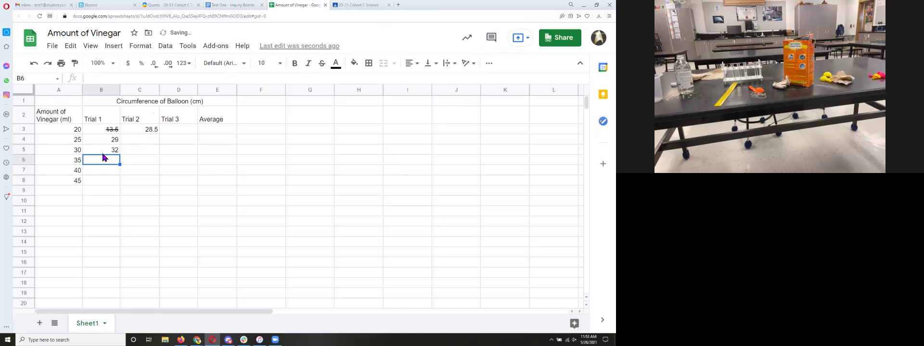